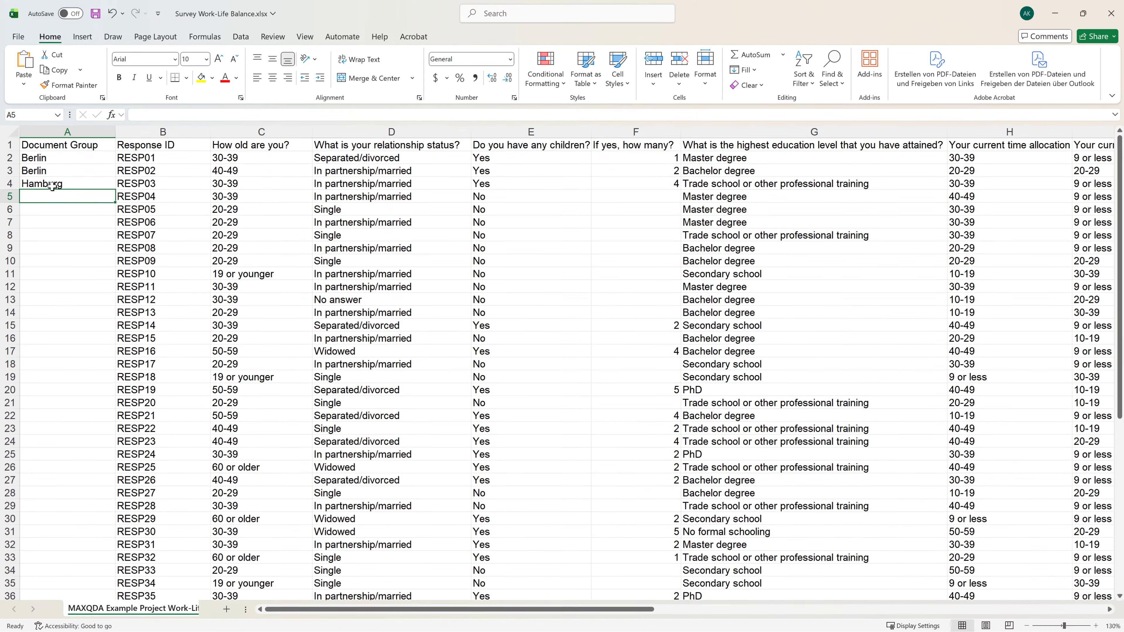
# Step: Fill the Document Group column with Hamburg and Berlin for rows 4 to 9
pyautogui.write('Hamburg')
pyautogui.press('Return')
pyautogui.write('Hamburg')
pyautogui.press('Return')
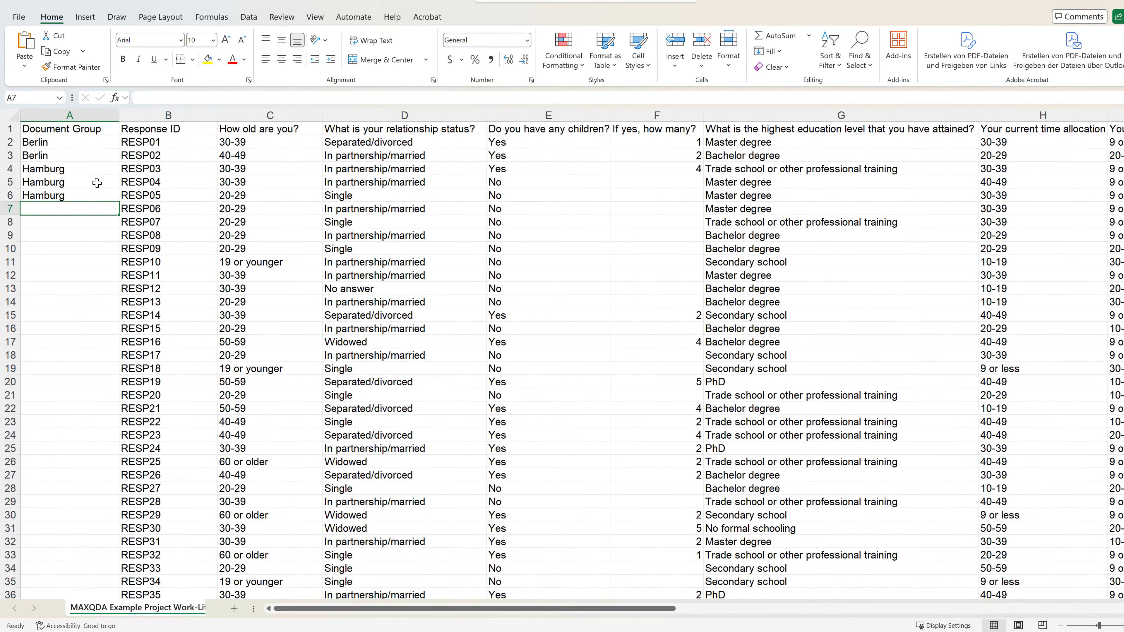
pyautogui.write('Ha')
pyautogui.press('Return')
pyautogui.write('Berlin')
pyautogui.press('Return')
pyautogui.write('Berlin')
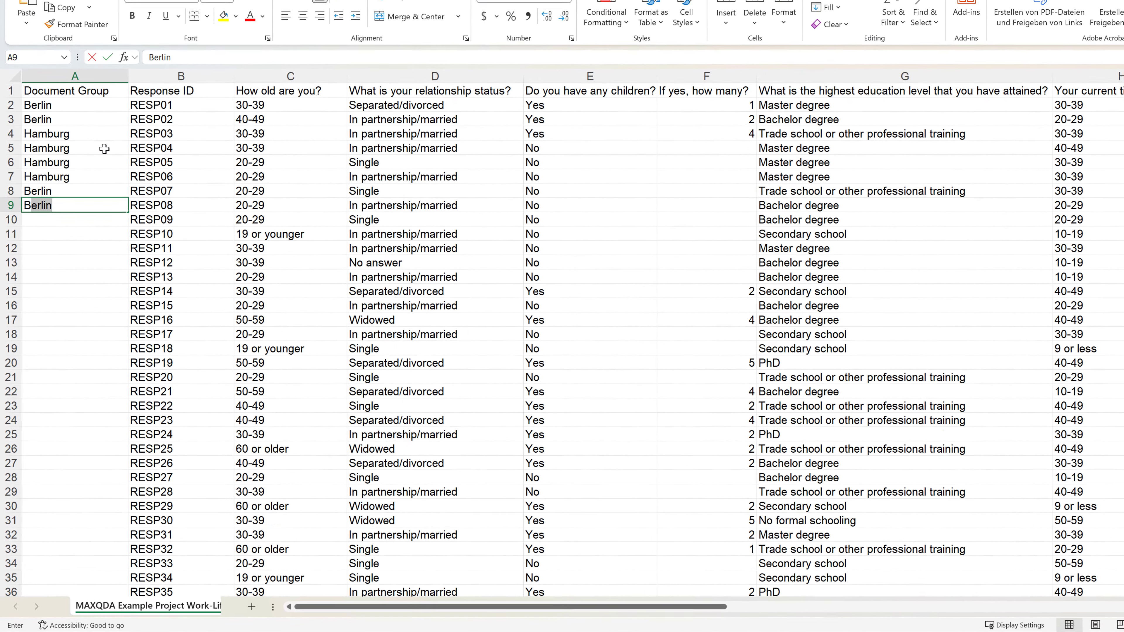
pyautogui.press('Return')
# Step: Continue filling the Document Group column with Berlin and Hamburg for rows 10 to 15
pyautogui.write('Berlin')
pyautogui.press('Return')
pyautogui.write('Hamburg')
pyautogui.press('Return')
pyautogui.write('Hamburg')
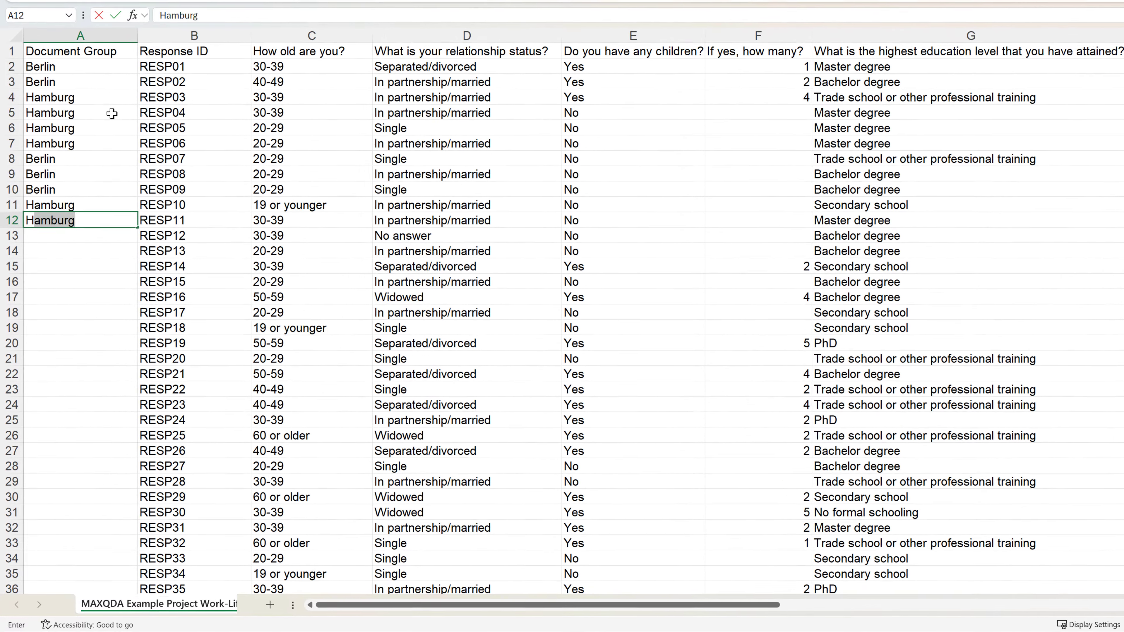
pyautogui.press('Return')
pyautogui.write('Hamburg')
pyautogui.press('Return')
pyautogui.write('Hamburg')
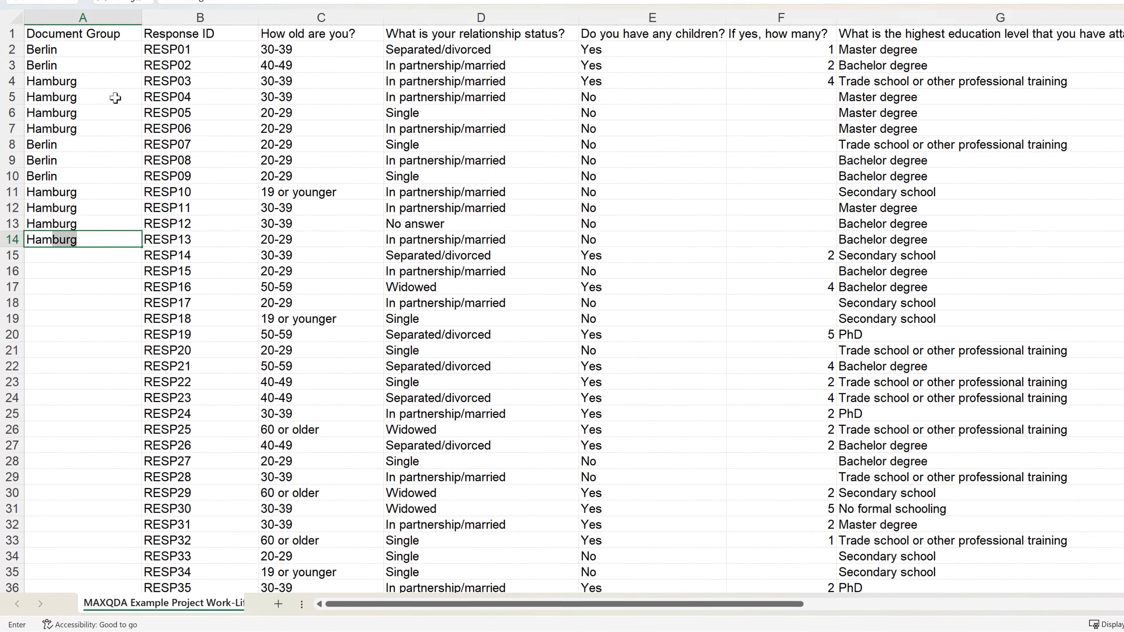
pyautogui.press('Return')
pyautogui.write('B')
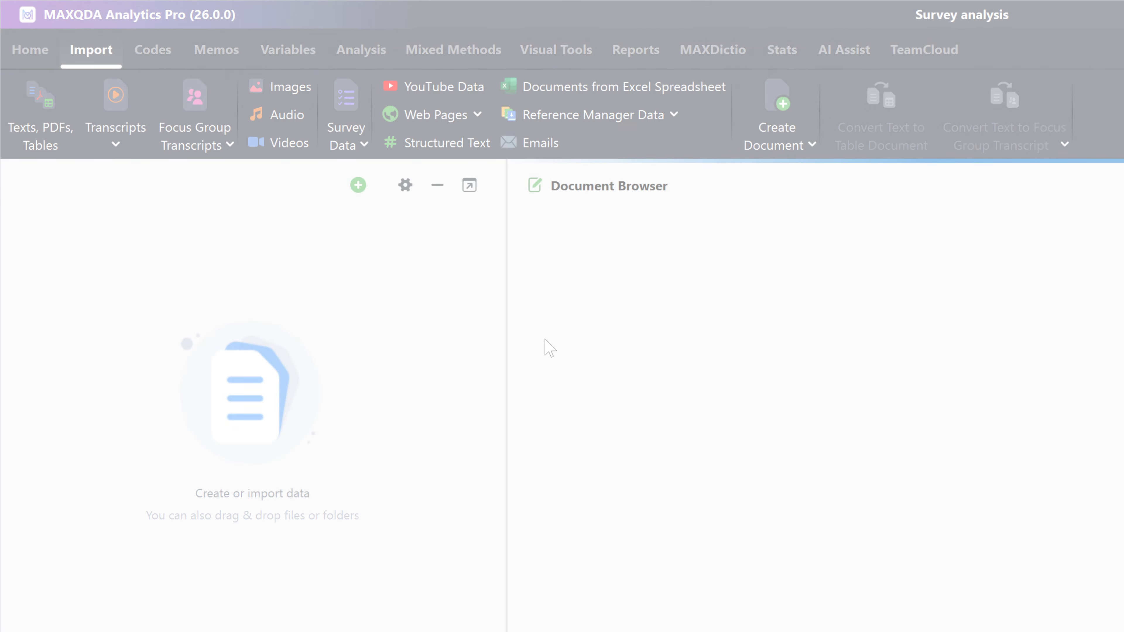
# Step: Import Survey Work-Life Balance.xlsx as survey data from an Excel spreadsheet
pyautogui.click(359, 142)
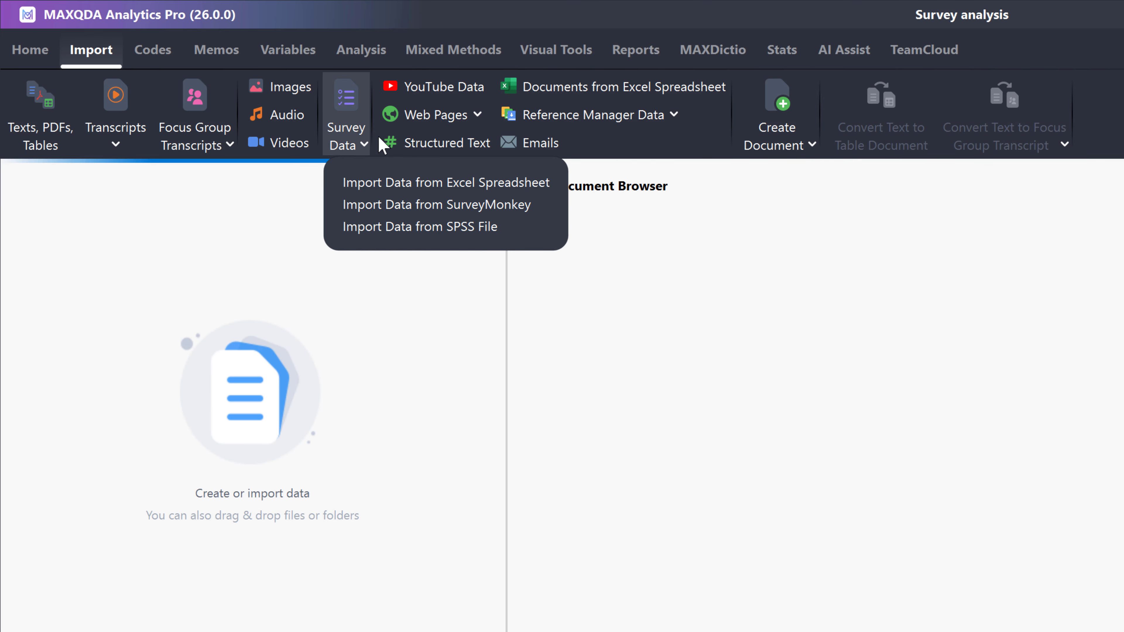
pyautogui.click(535, 183)
pyautogui.click(326, 155)
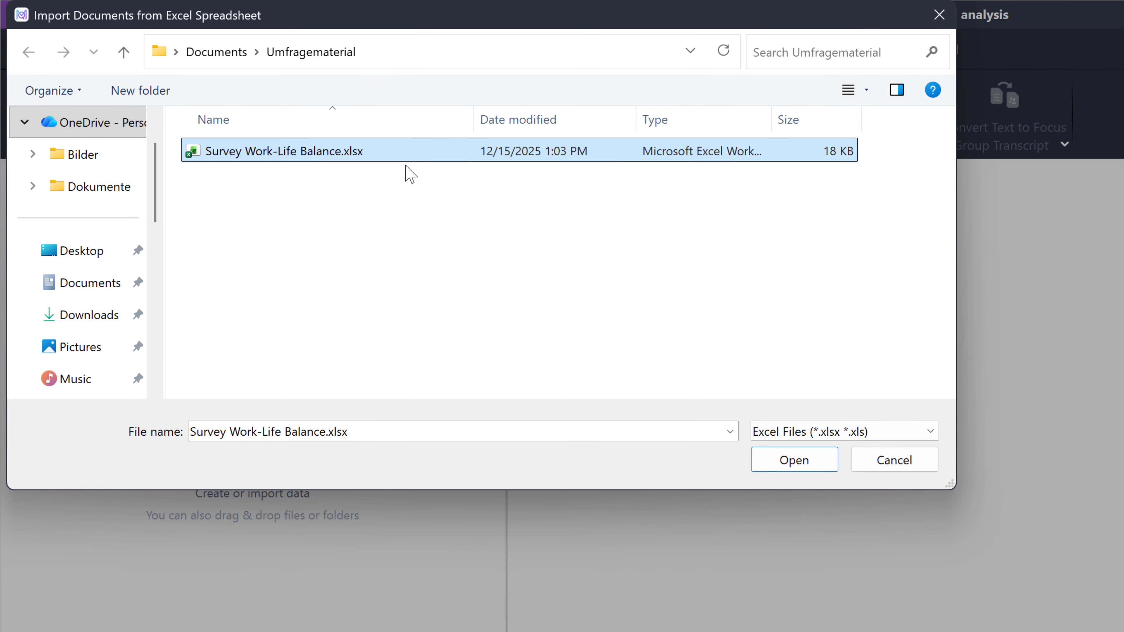
pyautogui.click(794, 460)
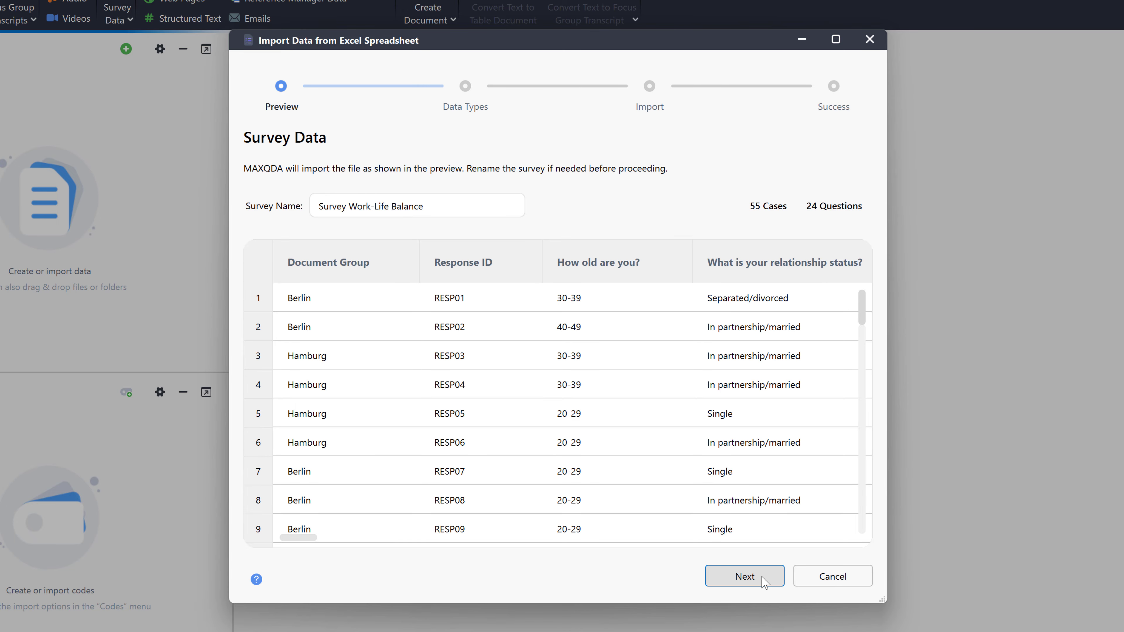
# Step: Proceed past the preview and data types pages of the import wizard, leaving the column types unchanged
pyautogui.click(744, 576)
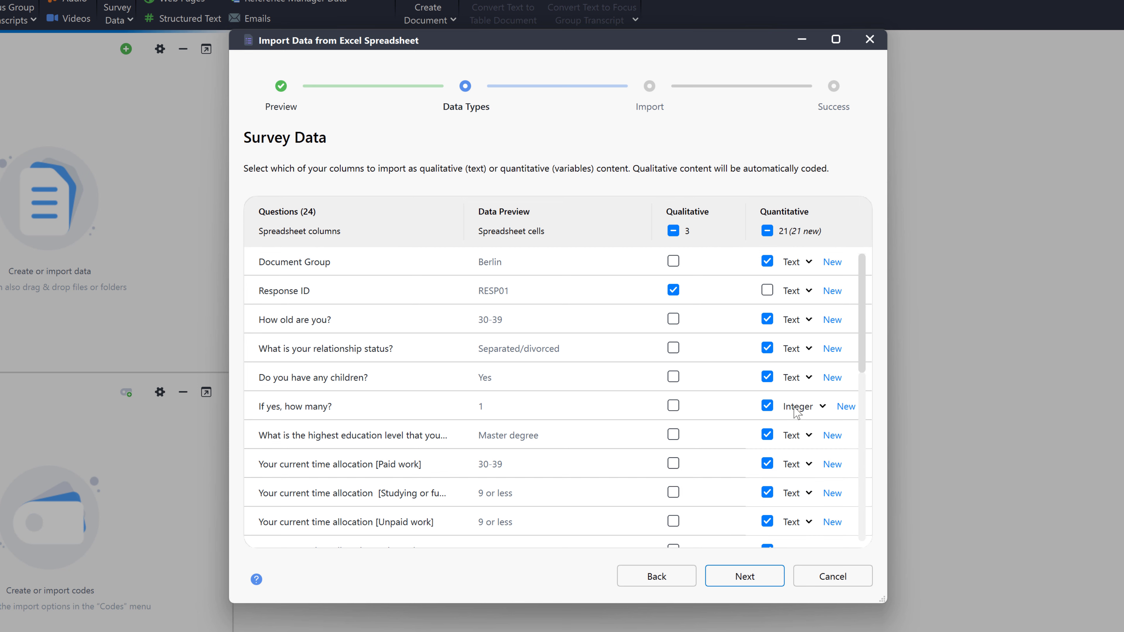
pyautogui.click(802, 262)
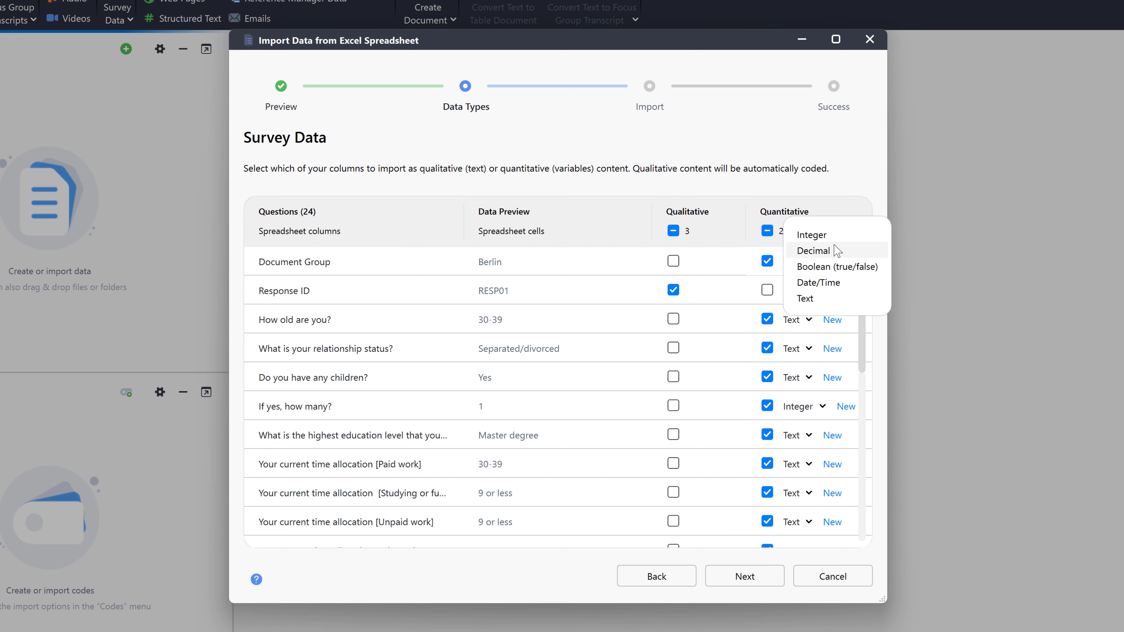
pyautogui.click(832, 210)
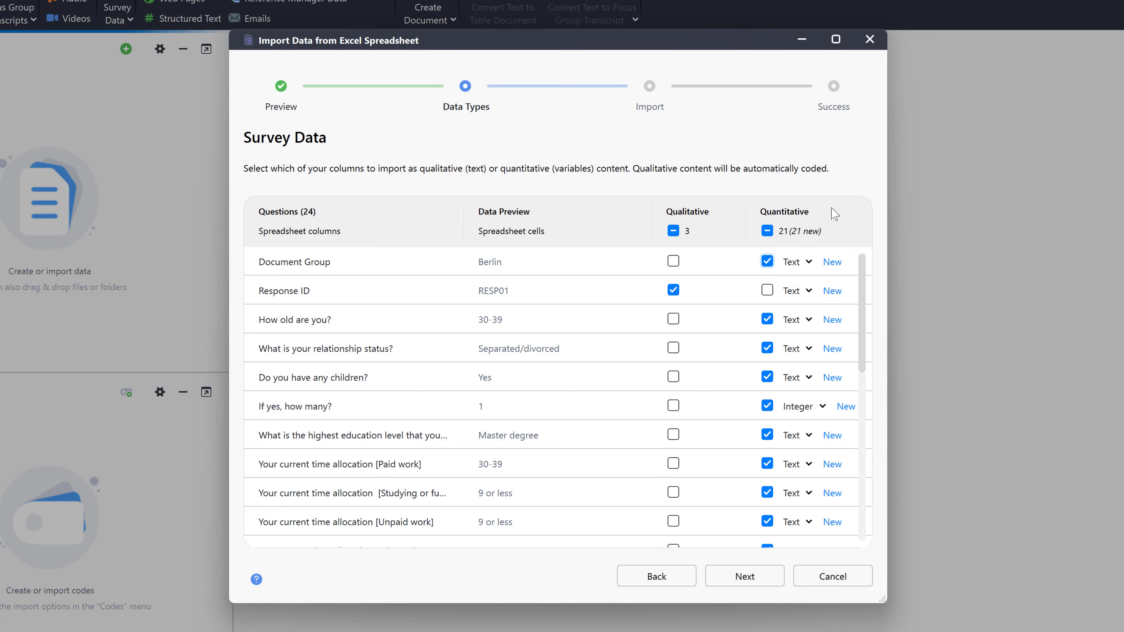
pyautogui.click(772, 580)
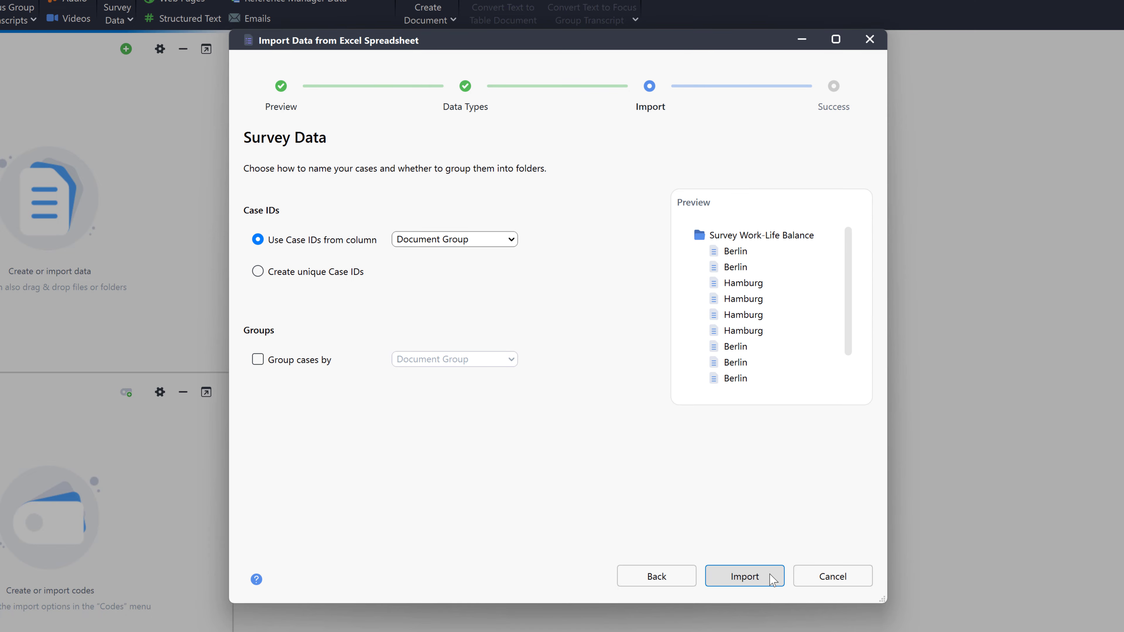
# Step: Use Response ID for case IDs, group cases by Document Group, and run the import
pyautogui.click(493, 239)
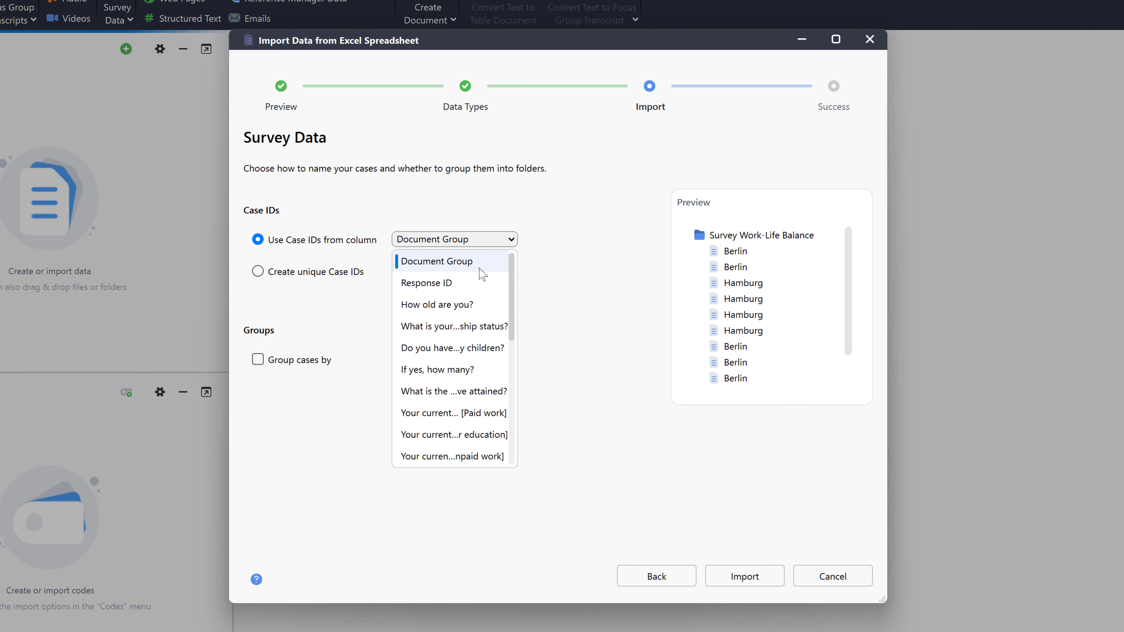
pyautogui.click(479, 278)
pyautogui.click(258, 359)
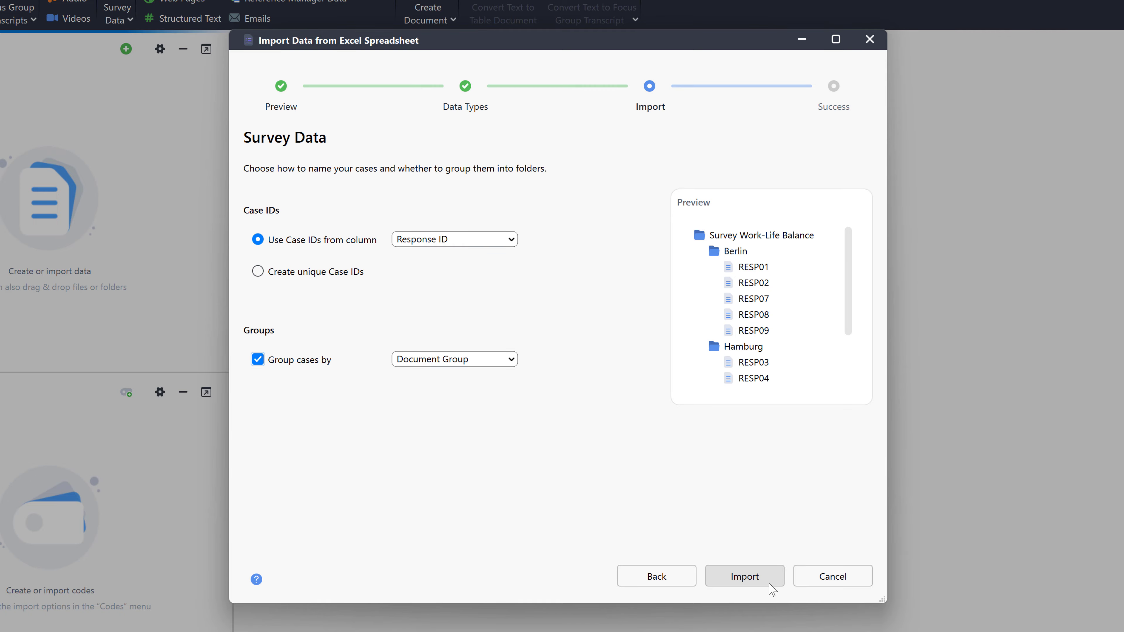
pyautogui.click(769, 583)
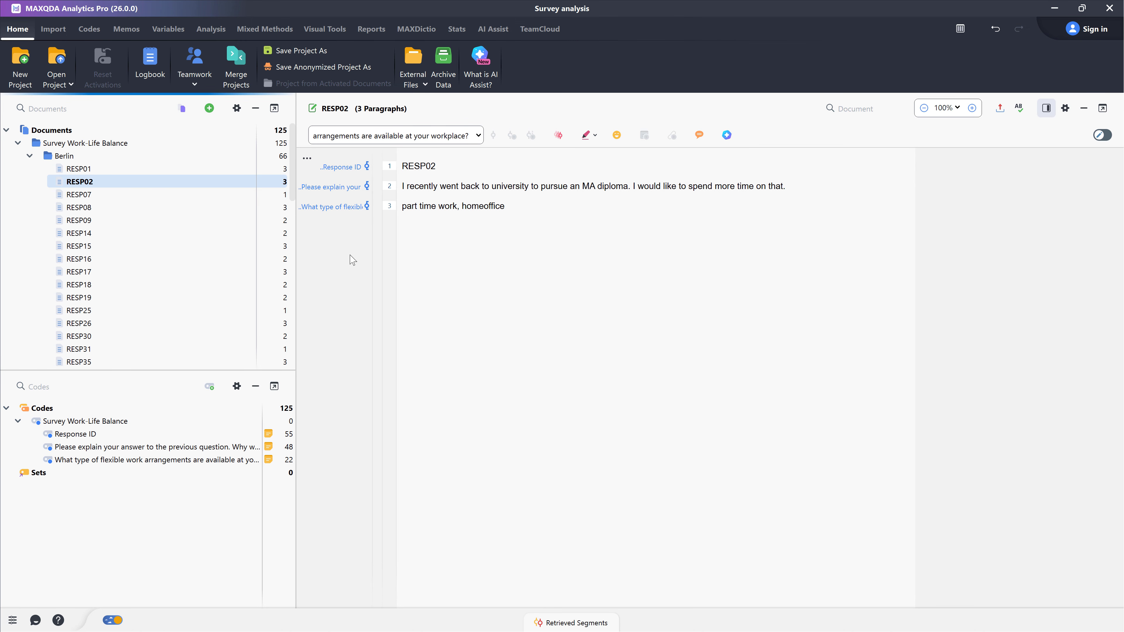
# Step: Open document RESP01 and the Data Editor for Document Variables
pyautogui.click(79, 171)
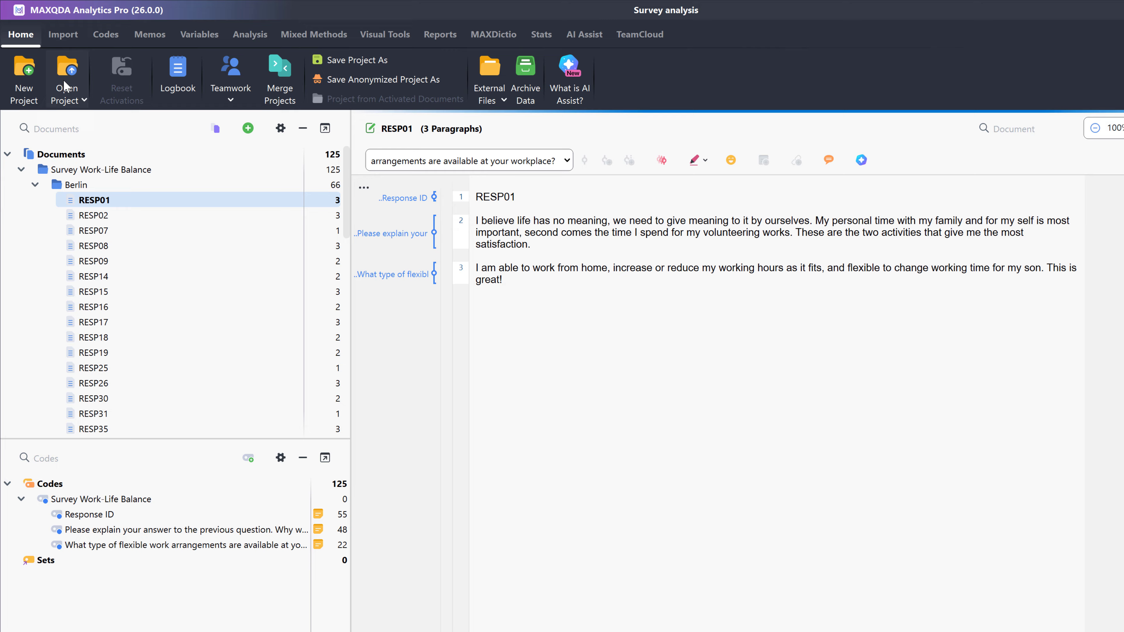
pyautogui.click(198, 34)
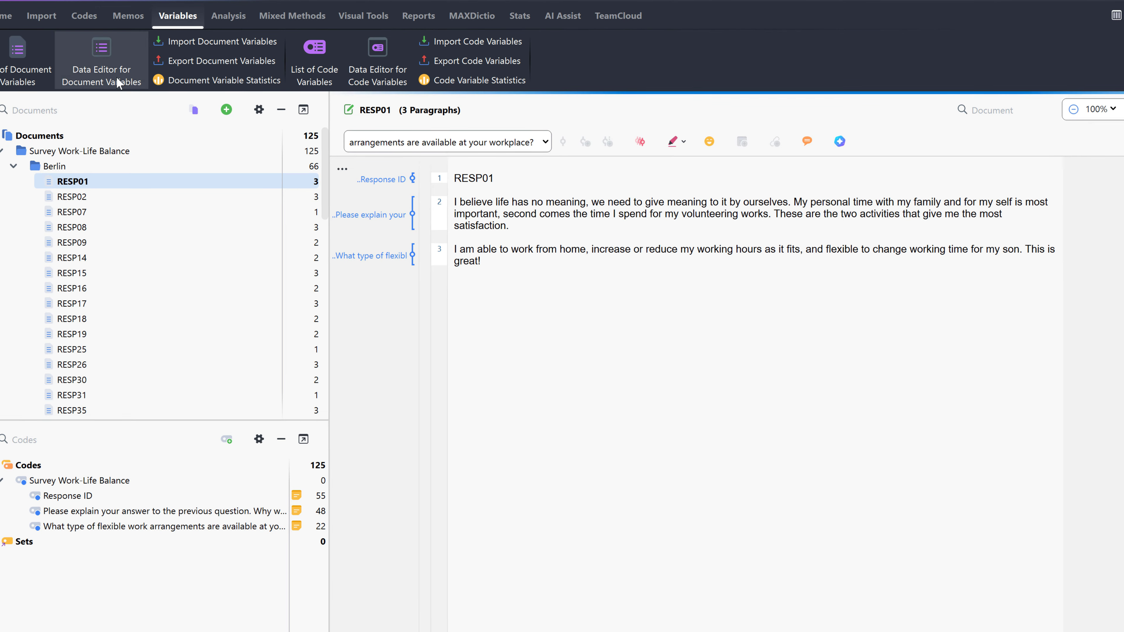
pyautogui.click(139, 101)
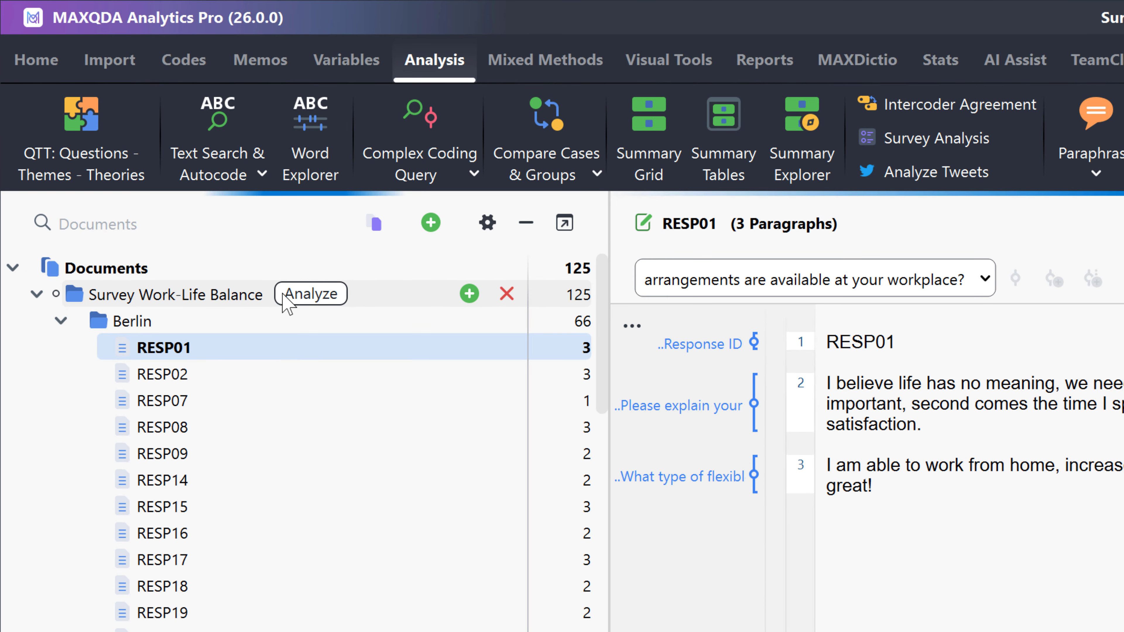
# Step: Open Survey Analysis for the Survey Work-Life Balance folder and show all codes in its code list
pyautogui.click(294, 306)
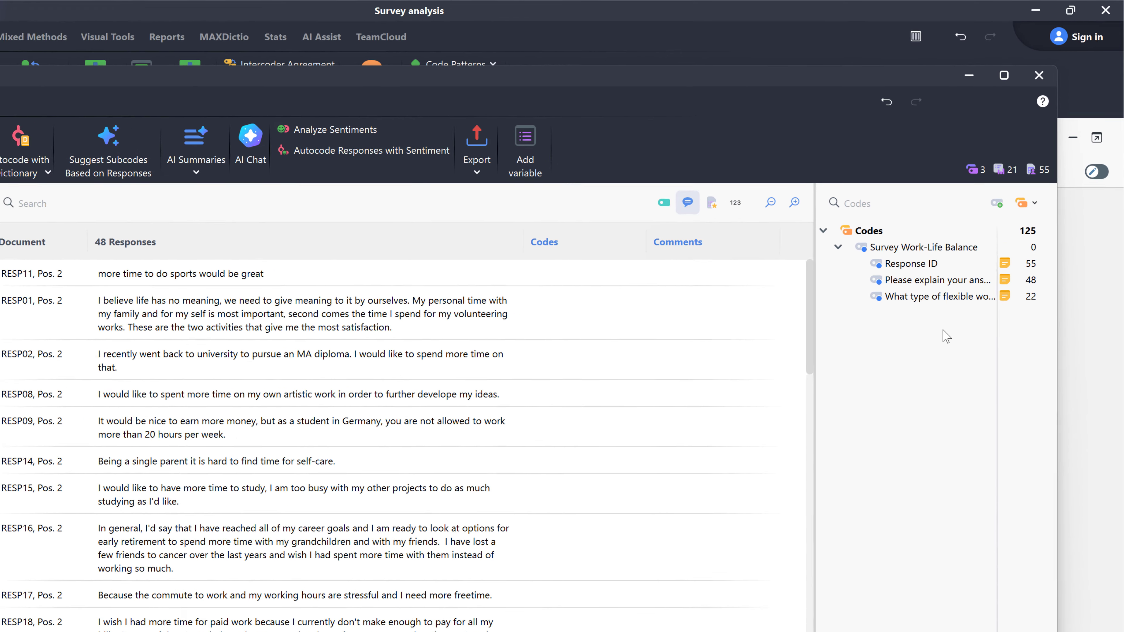
pyautogui.click(1024, 203)
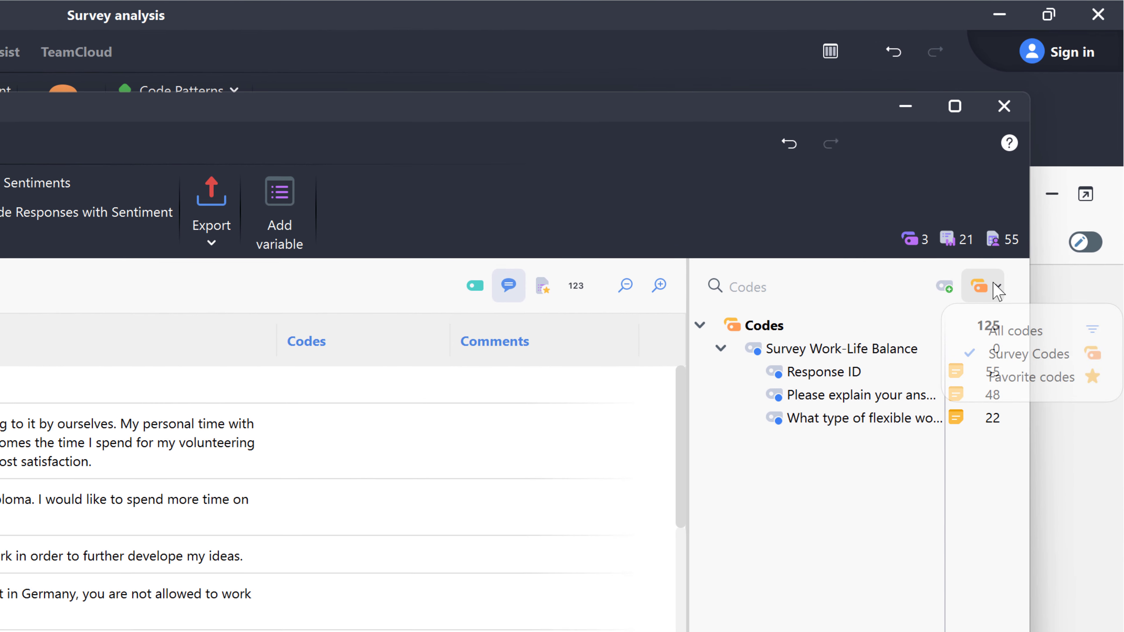
pyautogui.click(1014, 335)
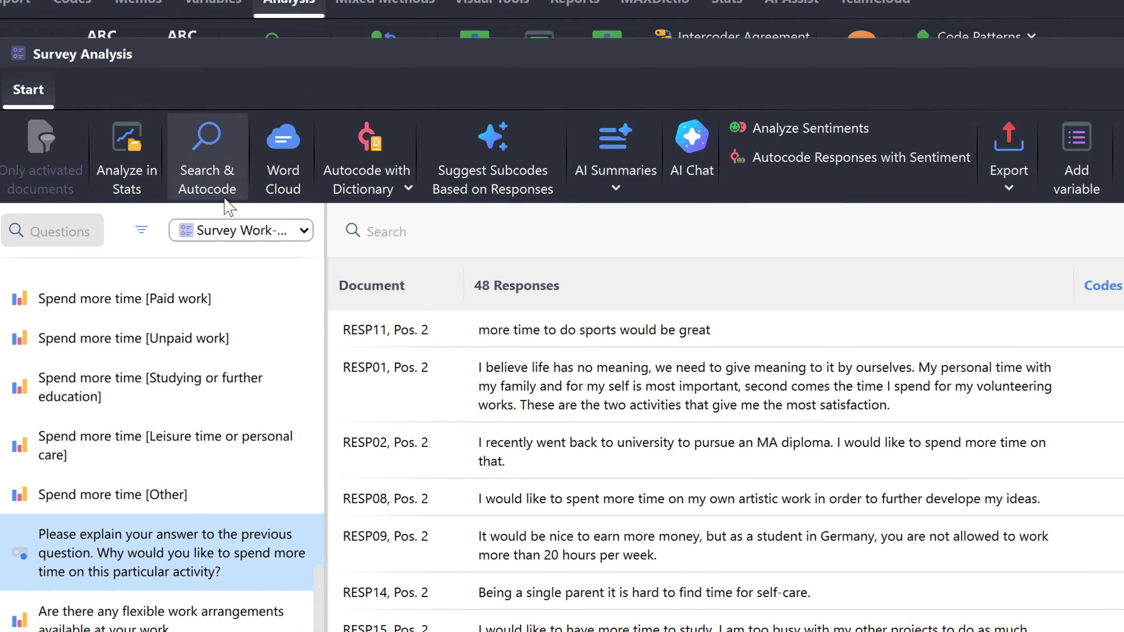
# Step: Search the responses for "family" and autocode the responses containing hits with a new code
pyautogui.click(295, 235)
pyautogui.write('family')
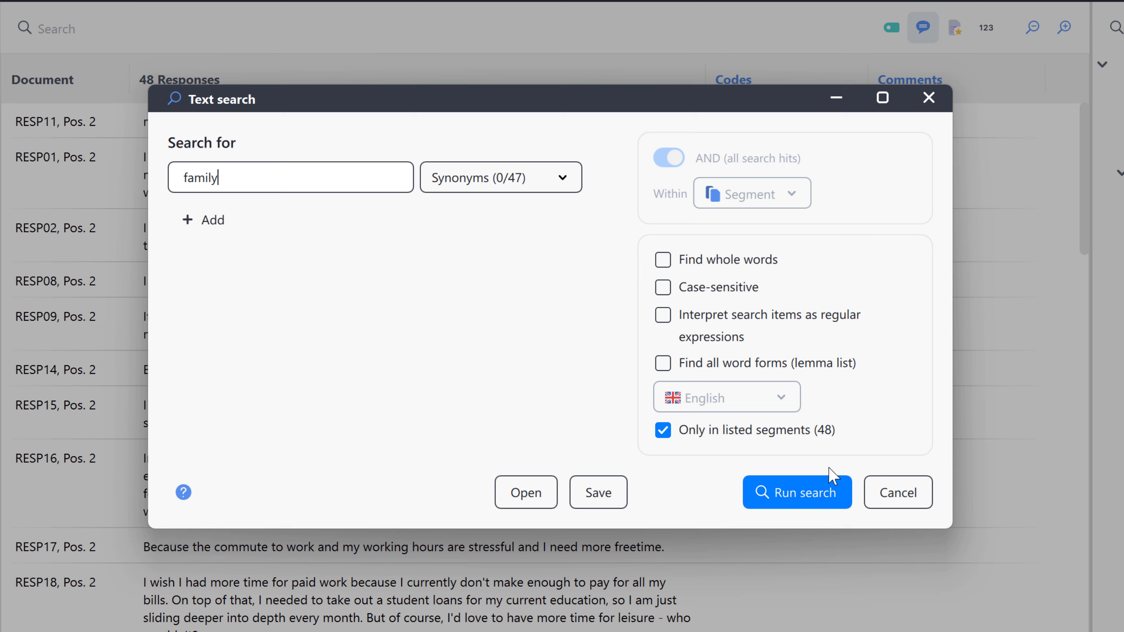
pyautogui.click(827, 489)
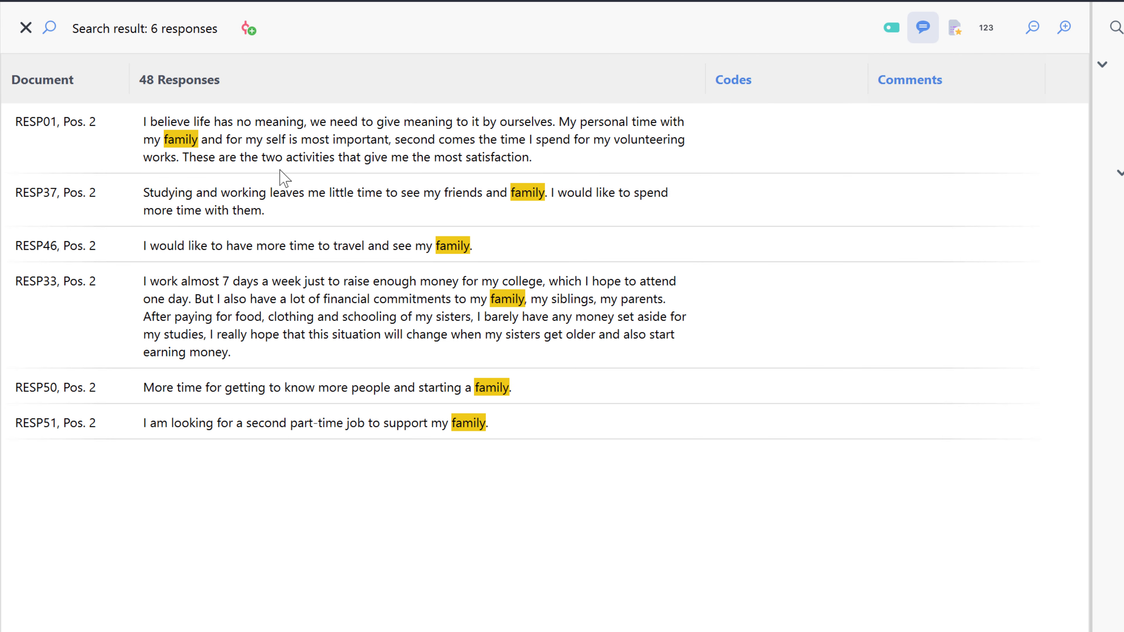
pyautogui.click(244, 33)
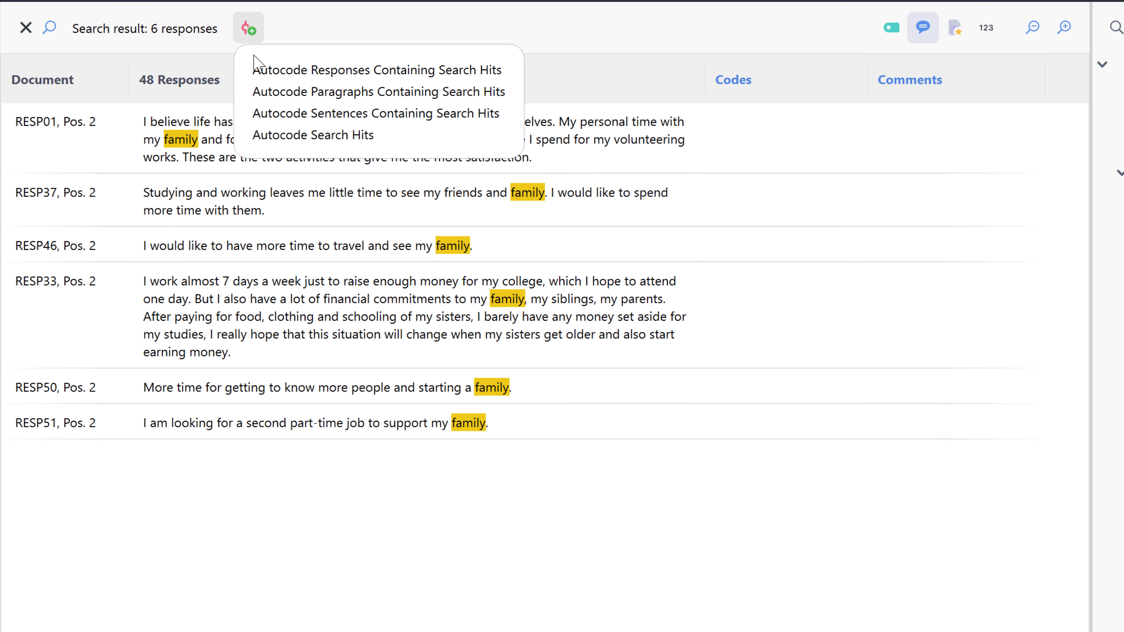
pyautogui.click(371, 71)
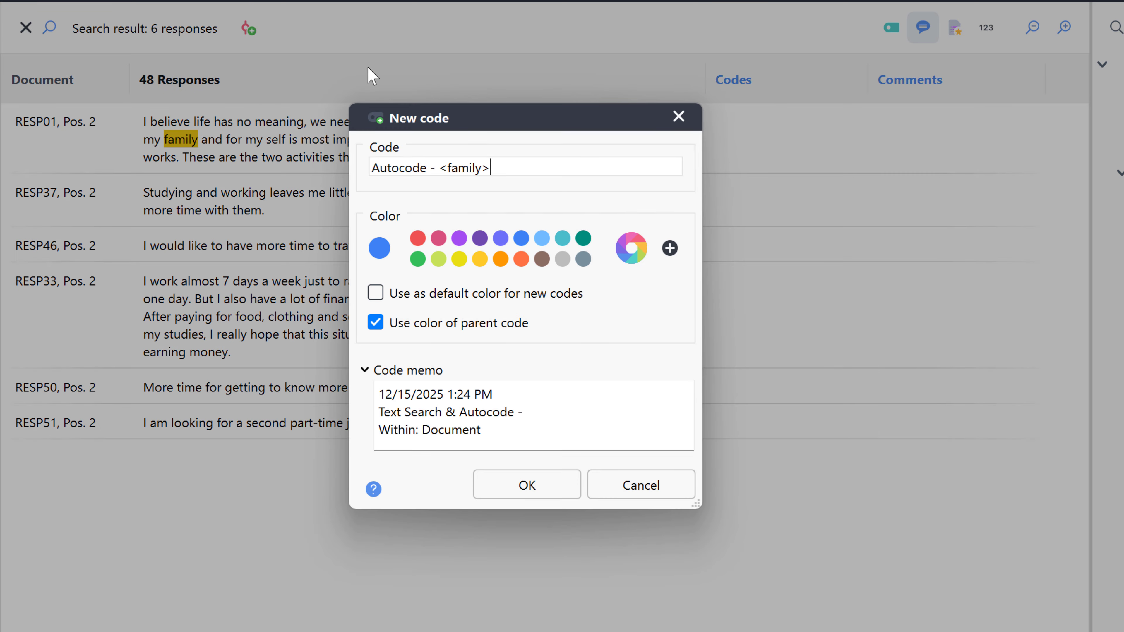
pyautogui.click(553, 487)
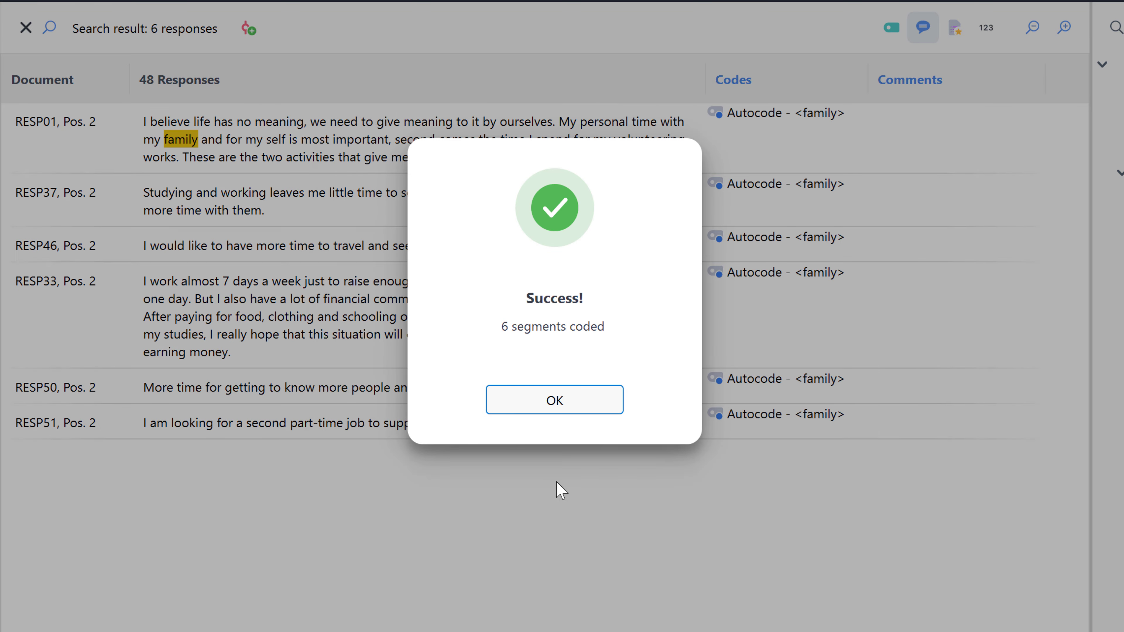
pyautogui.click(582, 403)
# Step: Apply the Hobbies code to a listed response
pyautogui.click(477, 239)
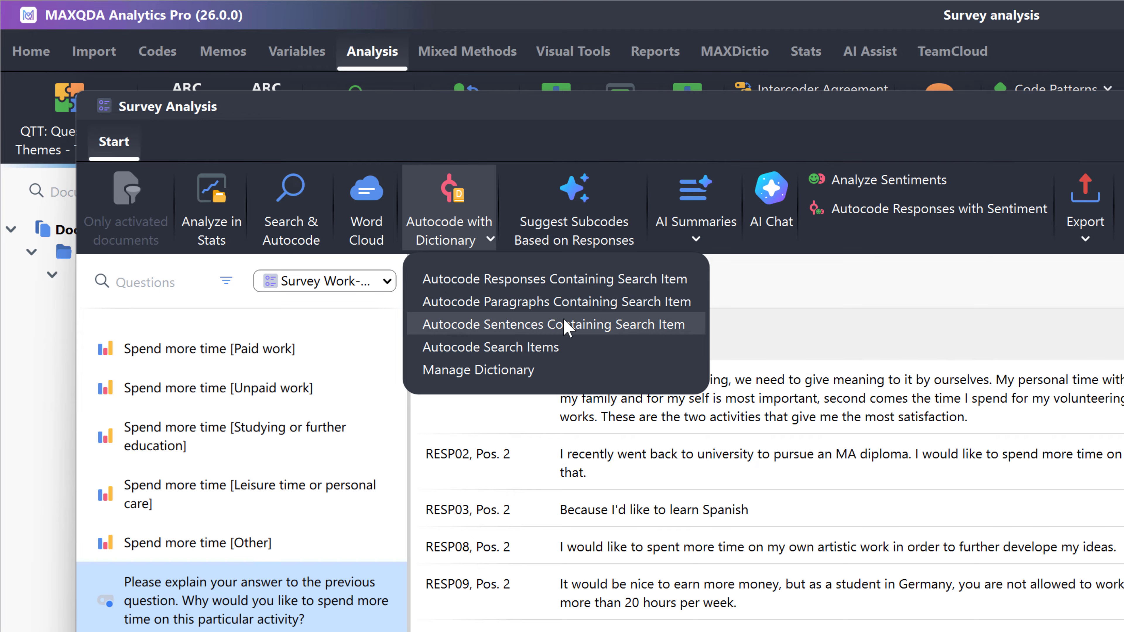
pyautogui.click(747, 266)
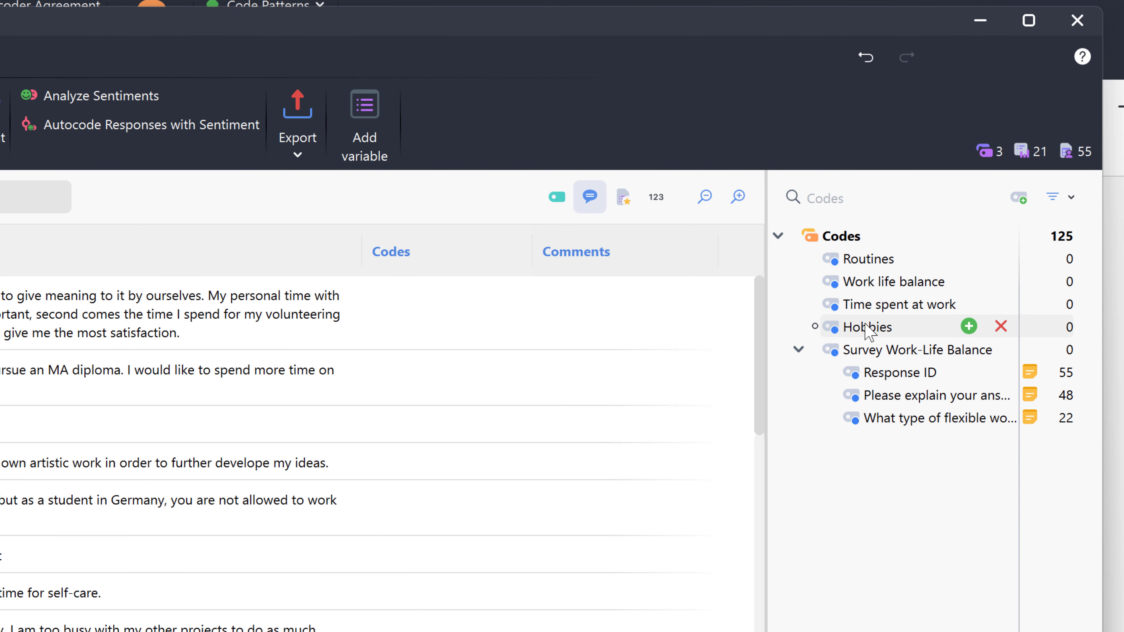
pyautogui.moveTo(867, 327); pyautogui.dragTo(426, 554)
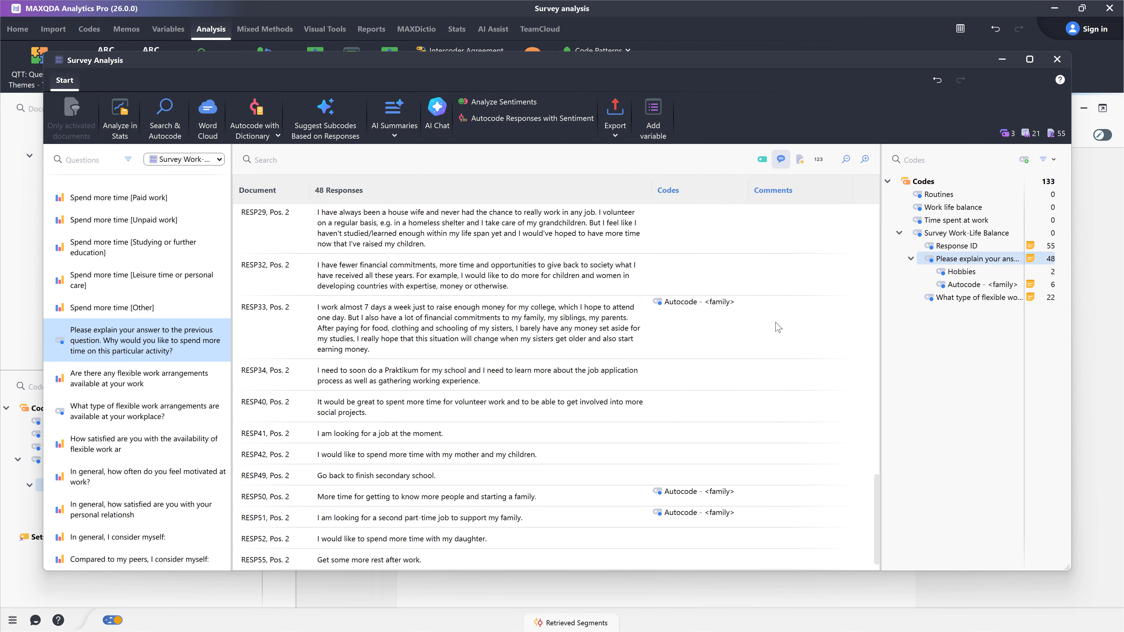
# Step: Comment RESP33's response: "This person has financial obligations to their family and is simultaneously trying to save for further"
pyautogui.doubleClick(778, 327)
pyautogui.write('This person has financial obligat')
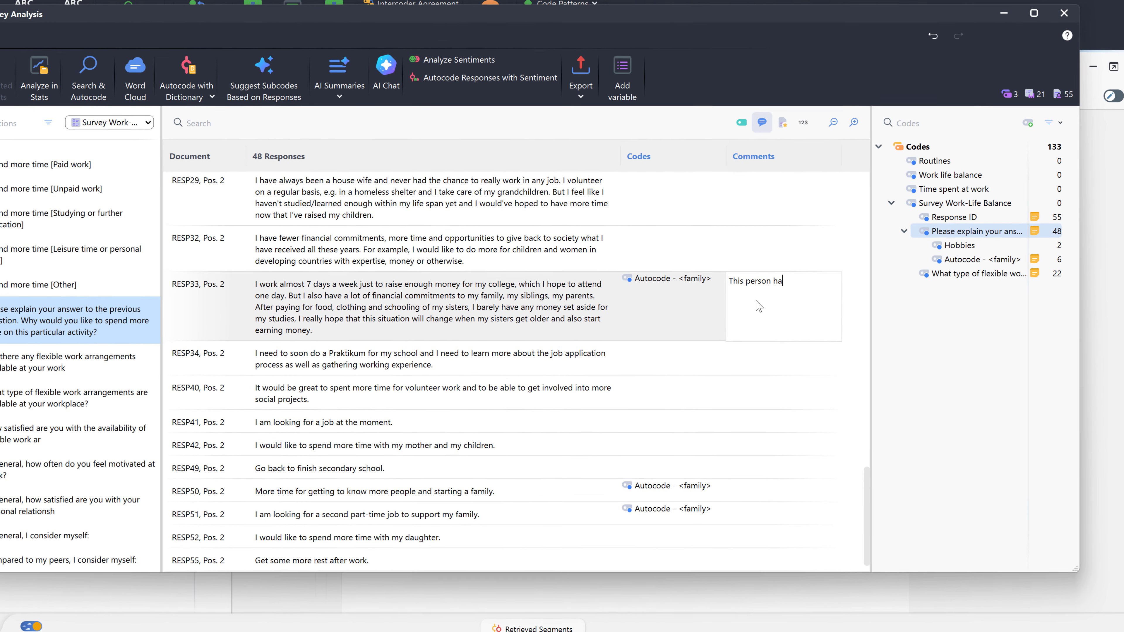
pyautogui.write('ions to their family and is simultaneously')
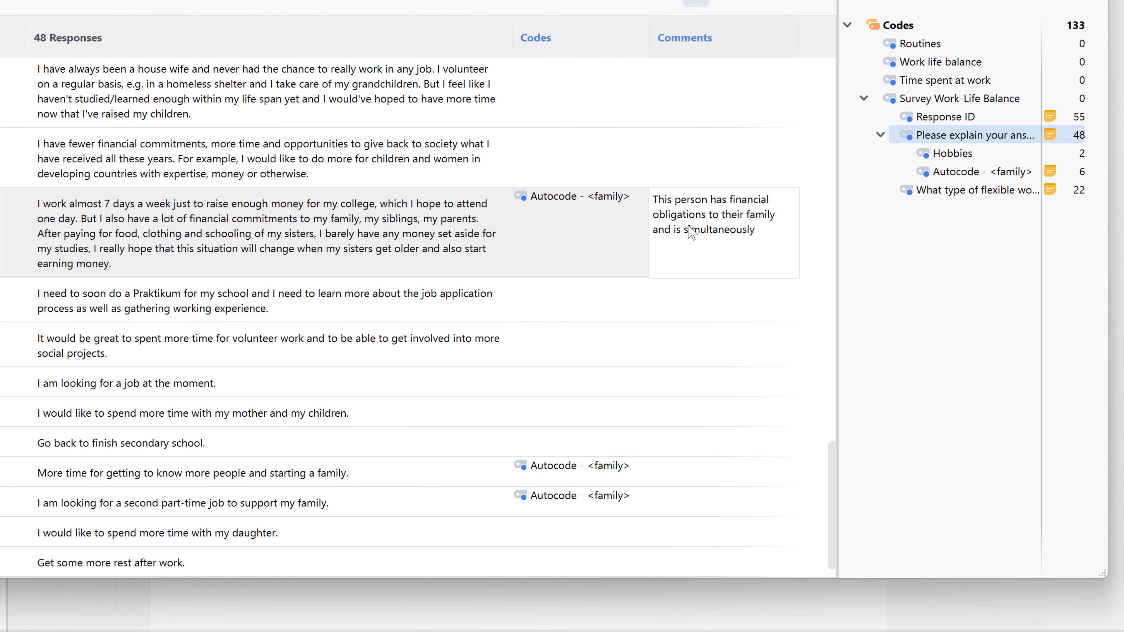
pyautogui.write(' trying to save for further')
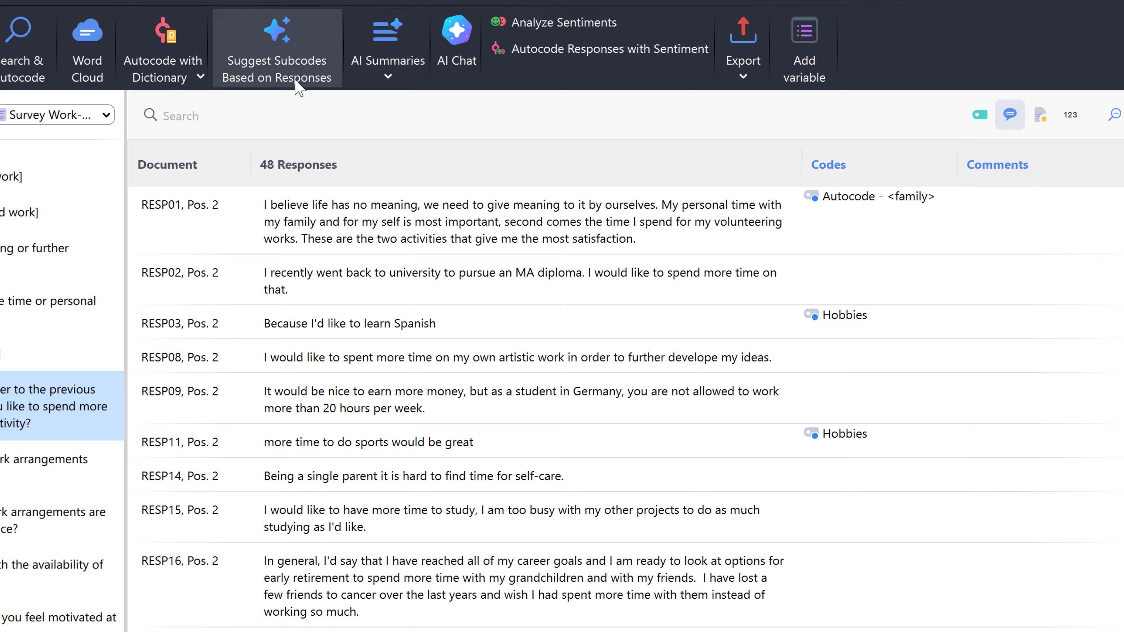
# Step: Request AI subcode suggestions for the responses in English with an example bullet list per subcode
pyautogui.click(545, 227)
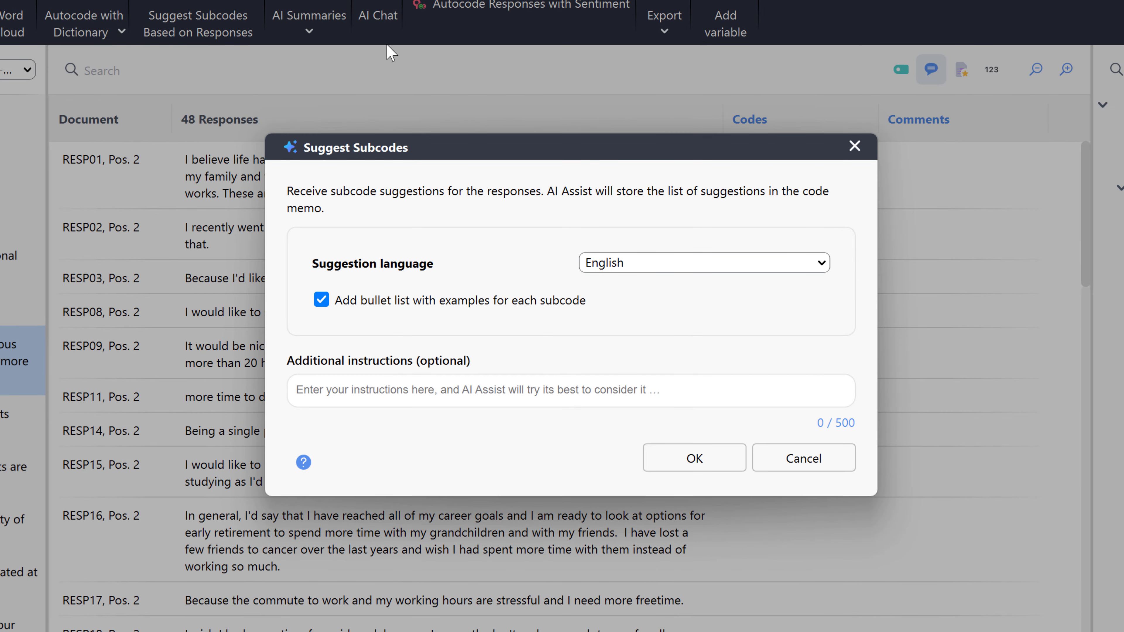
pyautogui.click(679, 458)
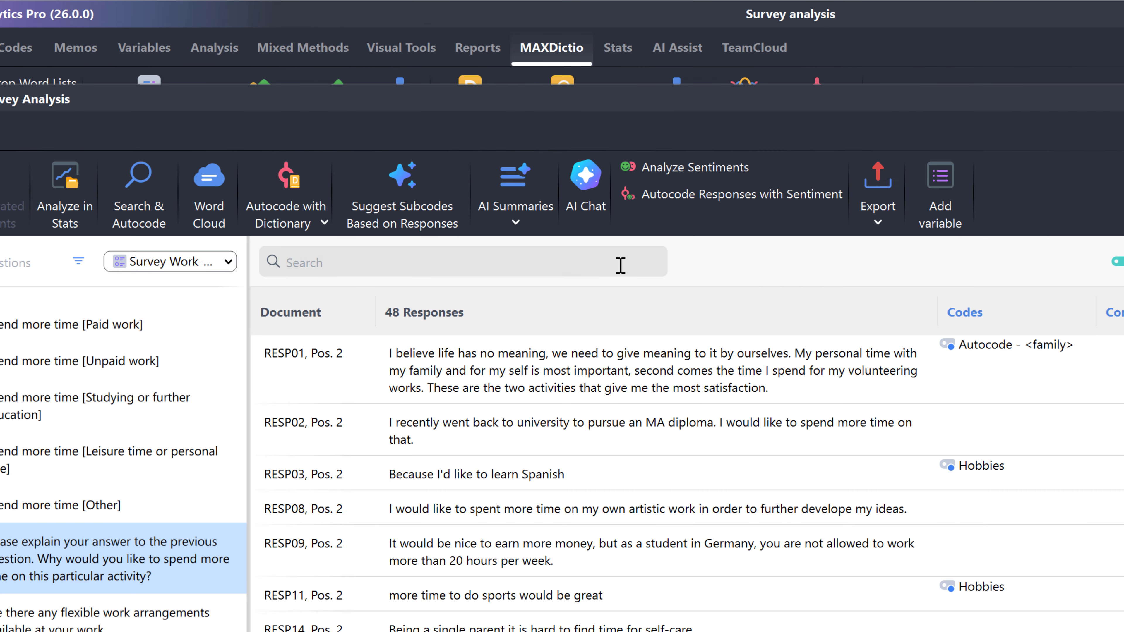
# Step: Summarize the listed responses with AI into comments, using English and short sentences
pyautogui.click(509, 229)
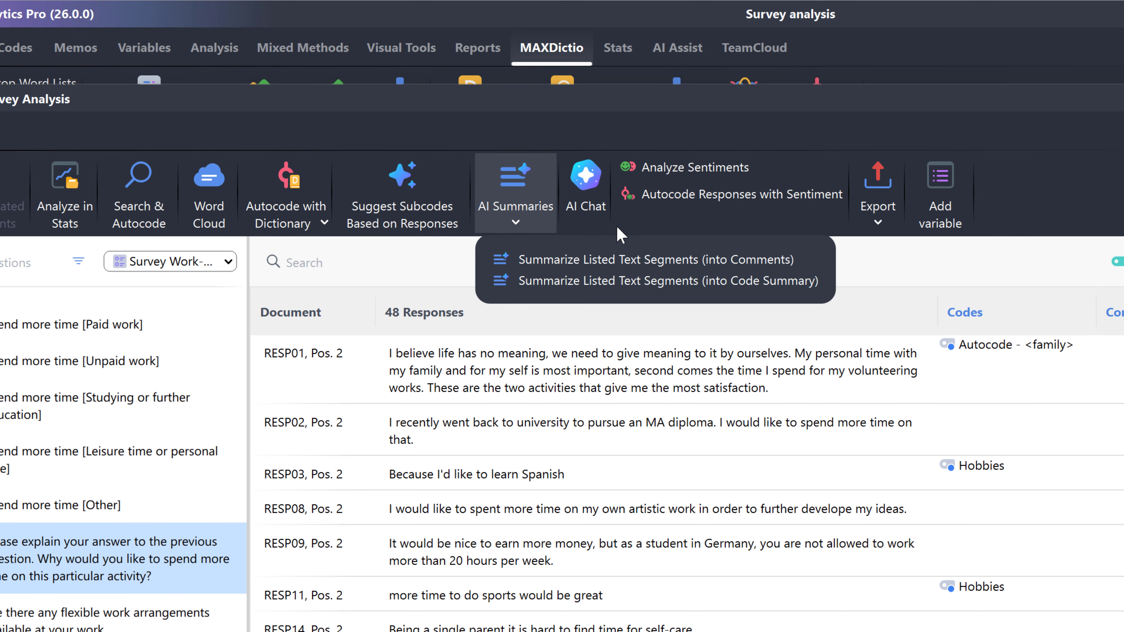
pyautogui.click(811, 257)
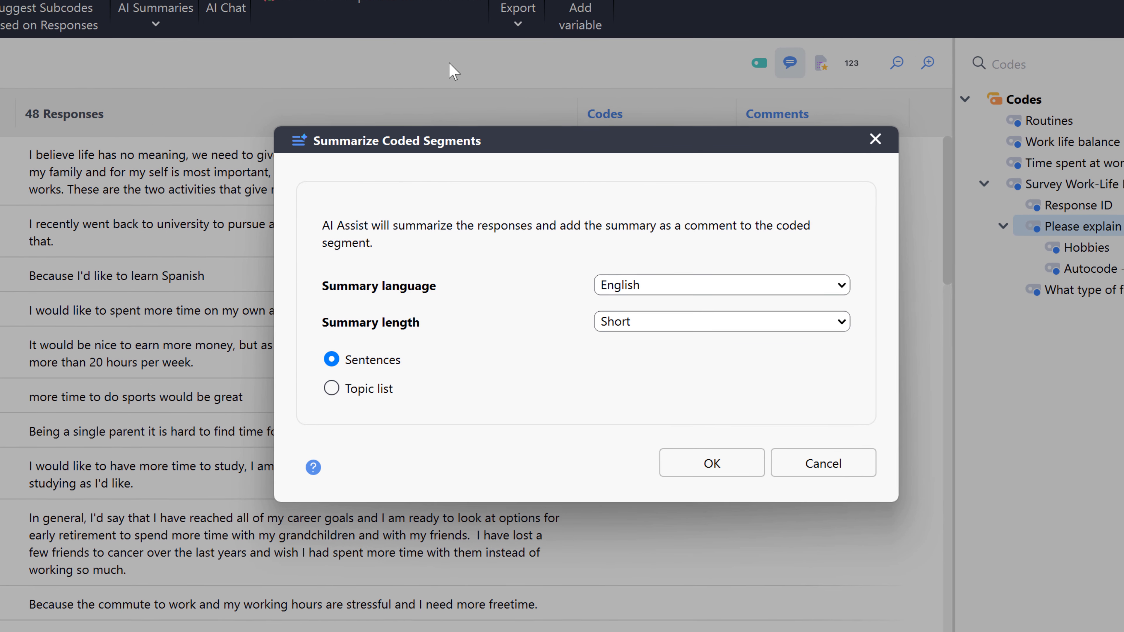
pyautogui.click(690, 451)
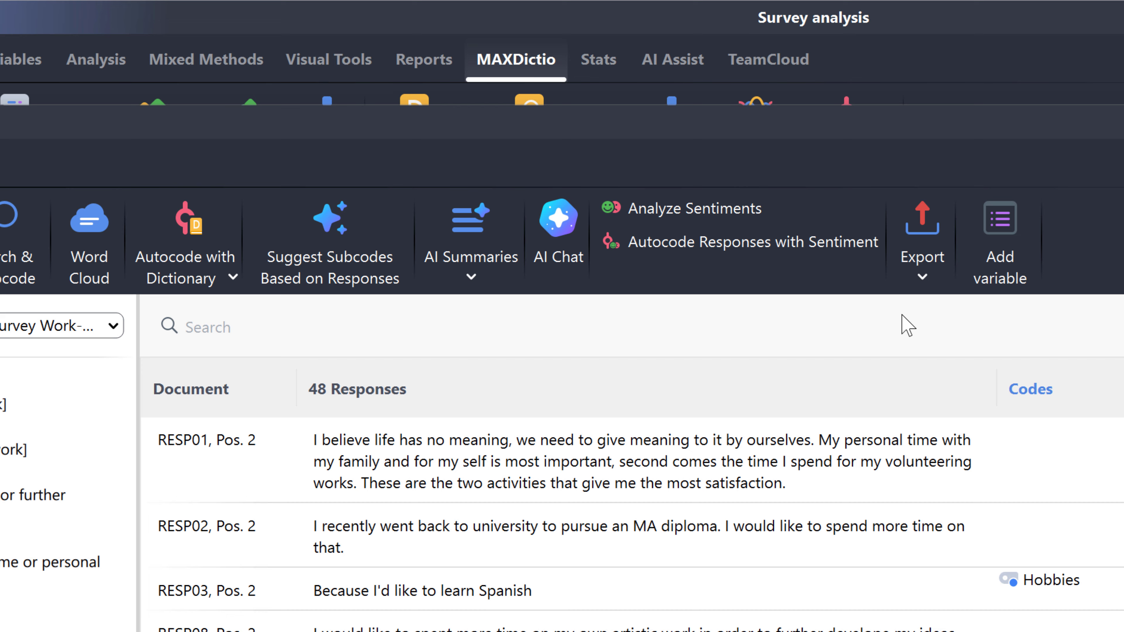
# Step: Ask the AI chat "In which activities would the respondents like to invest more time?" about the listed responses
pyautogui.click(565, 279)
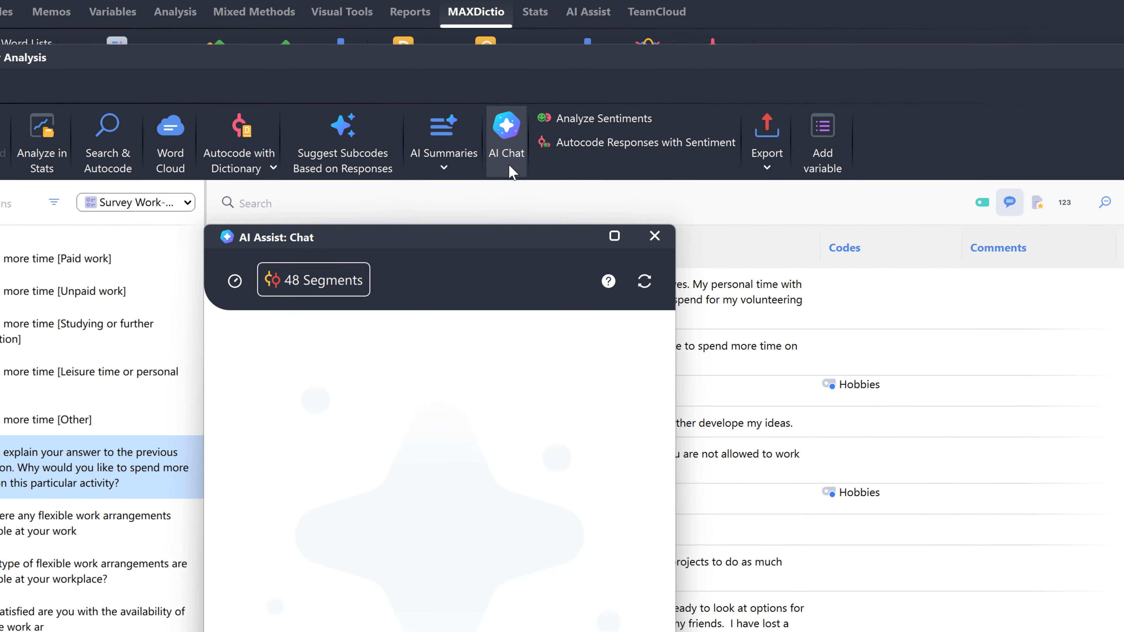
pyautogui.write('In which activi')
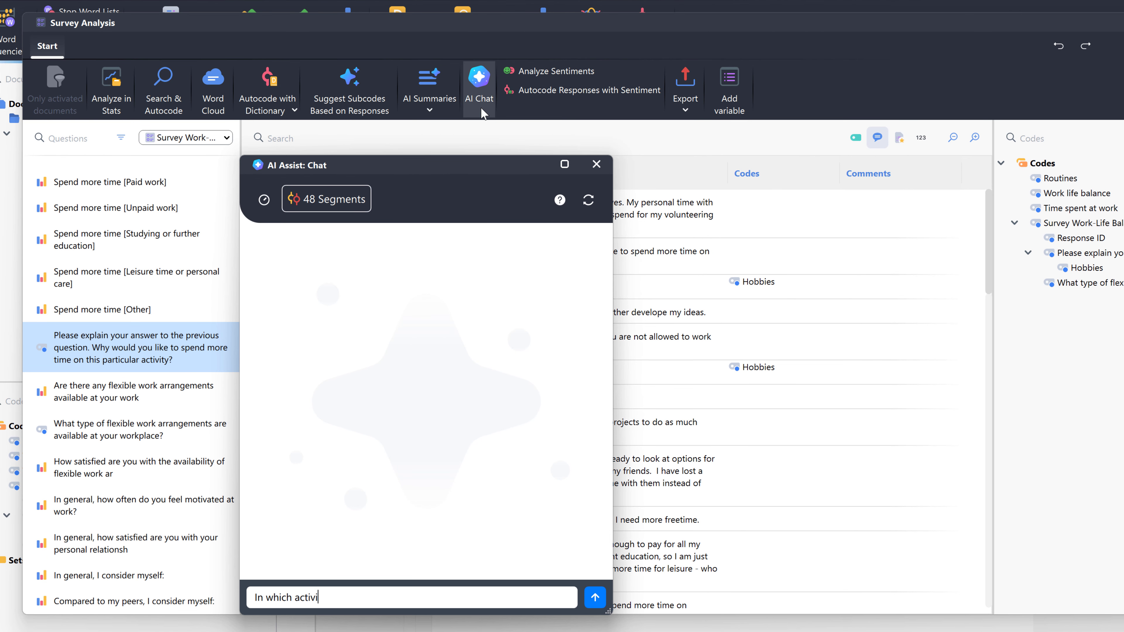
pyautogui.write('ties would the respondents like to invest more time?')
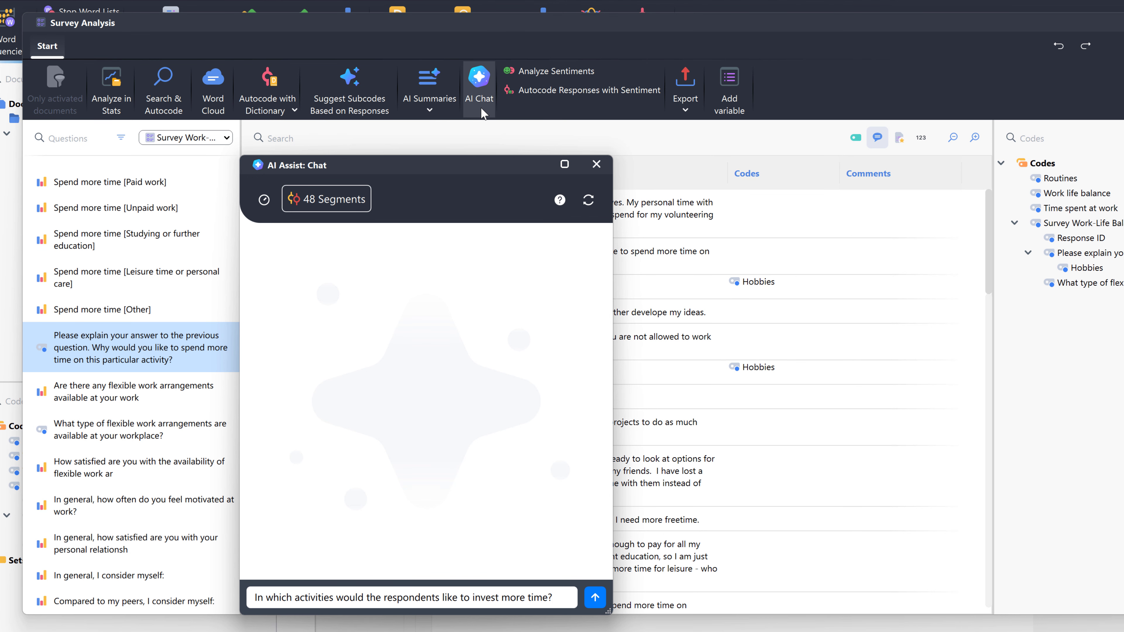
pyautogui.press('Return')
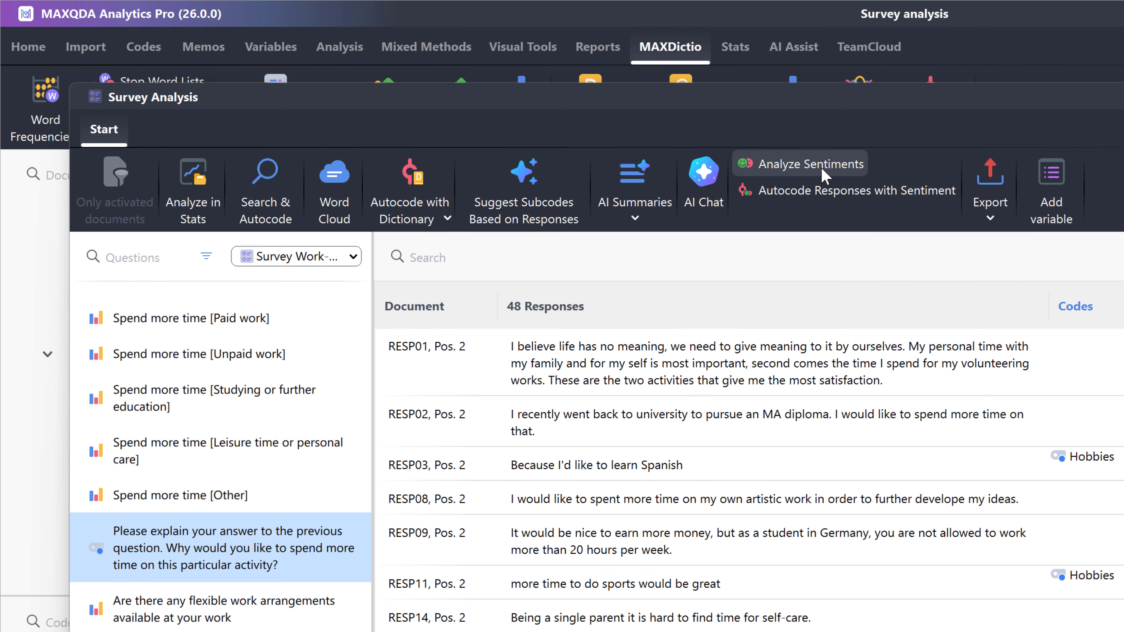
# Step: Analyze the responses' sentiment in English and autocode them with all sentiment ratings from Positive to No sentiment
pyautogui.click(810, 164)
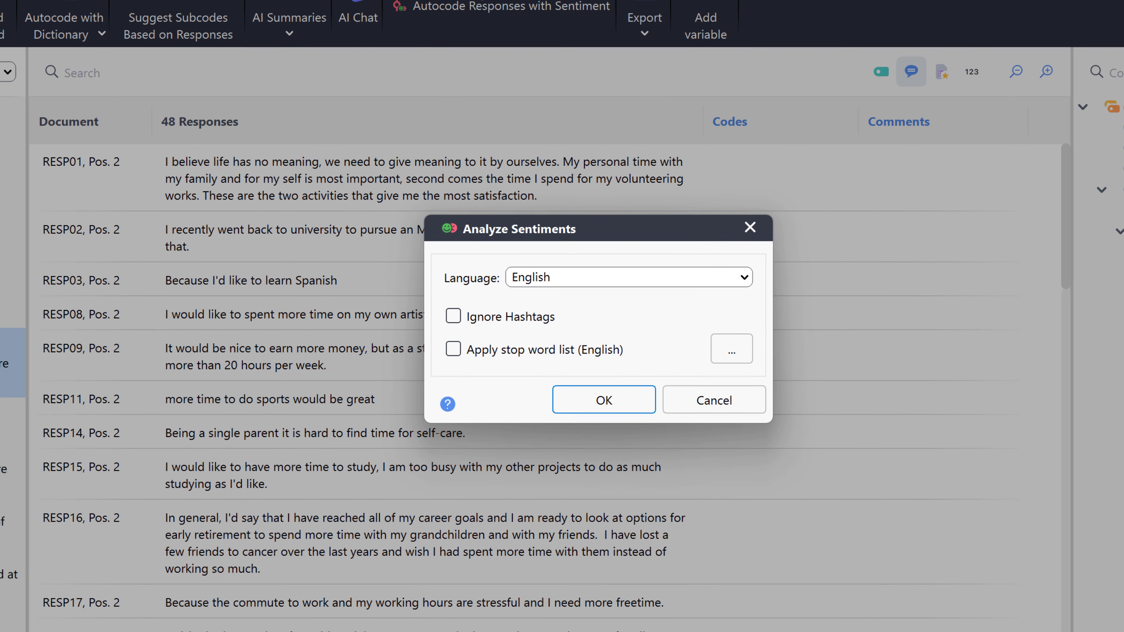
pyautogui.click(622, 398)
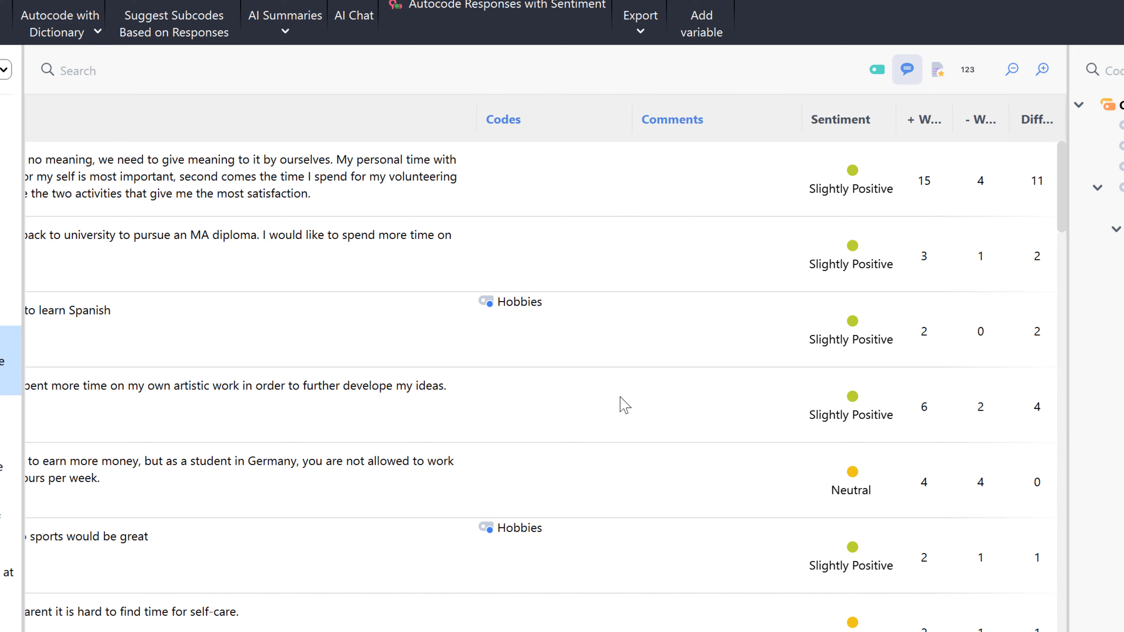
pyautogui.click(569, 13)
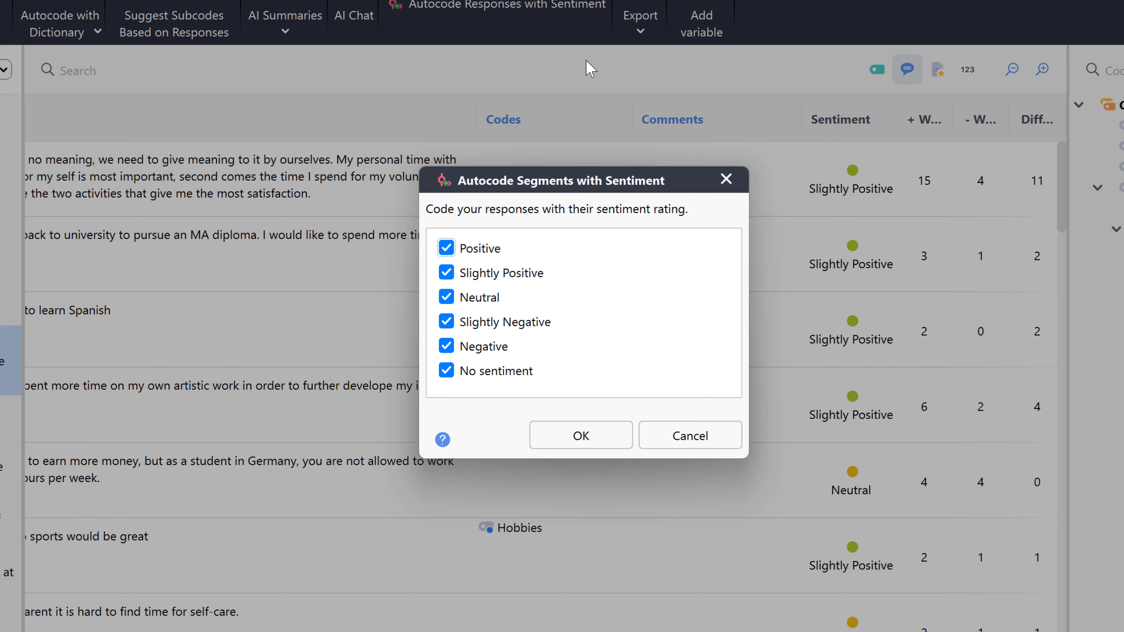
pyautogui.click(606, 442)
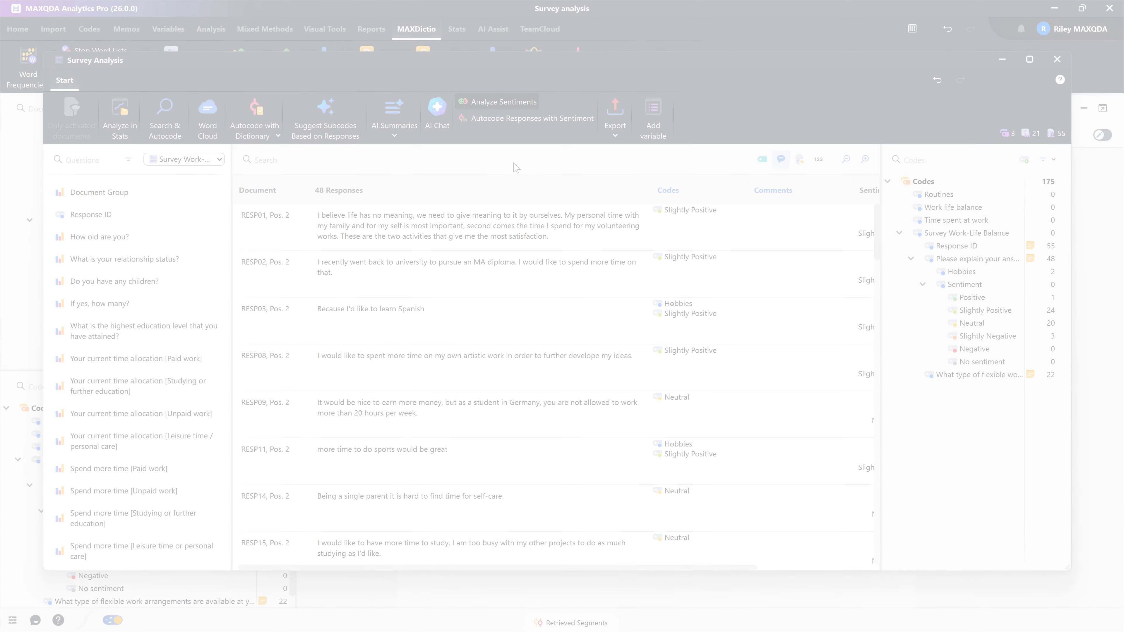
# Step: Open the chart for the question about relationship status
pyautogui.click(181, 261)
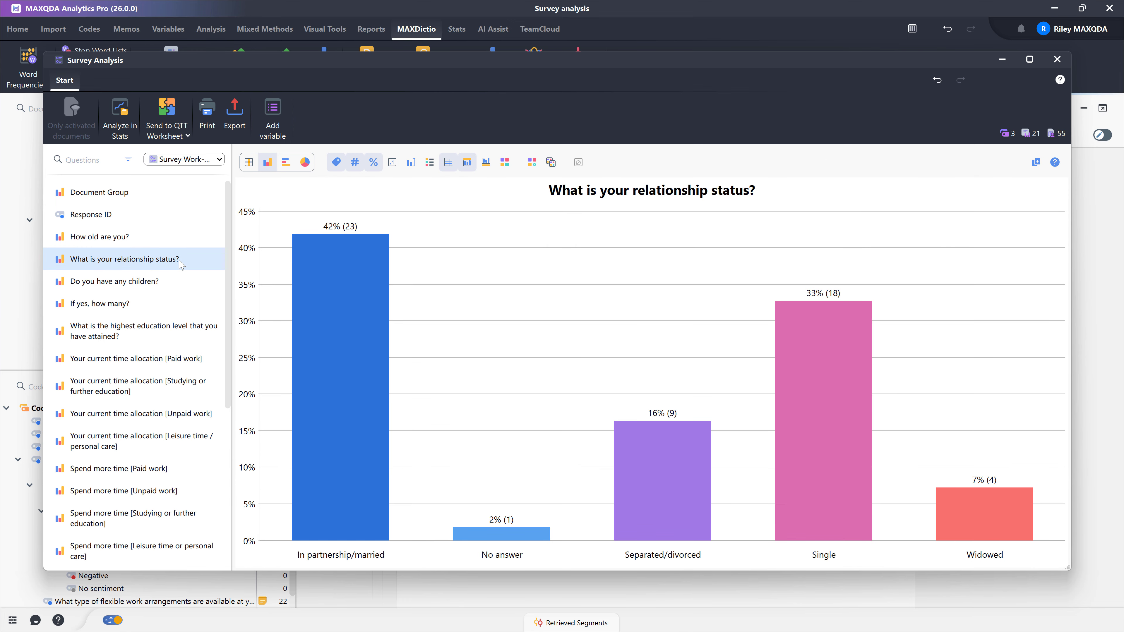